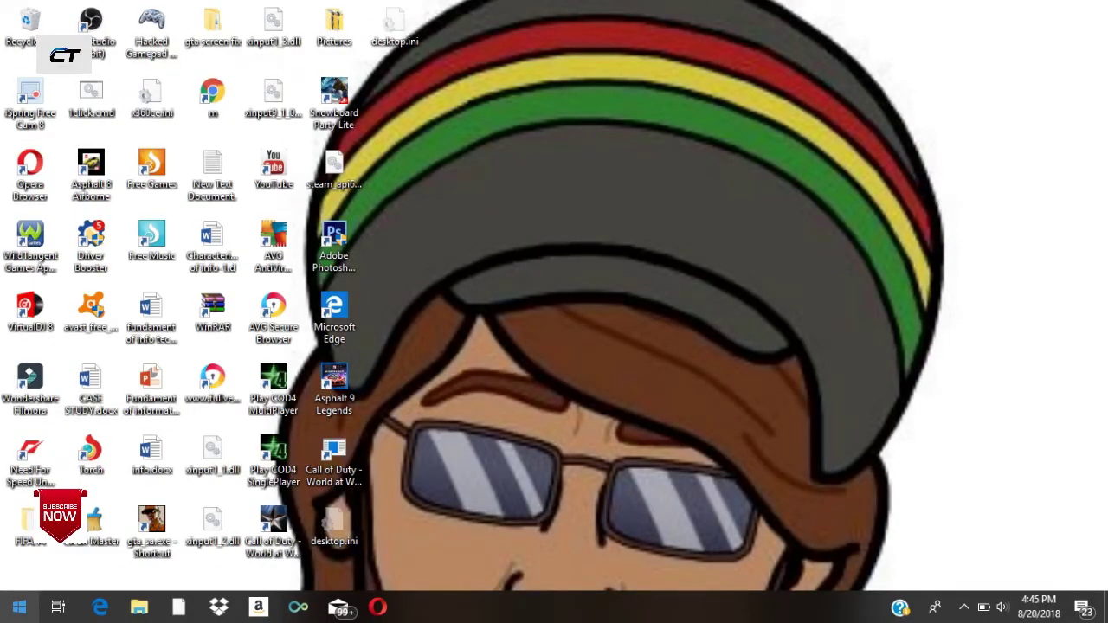
Step: Find and launch the Paint desktop app, then maximize its window
{"action": "left_click", "coordinate": [19, 606]}
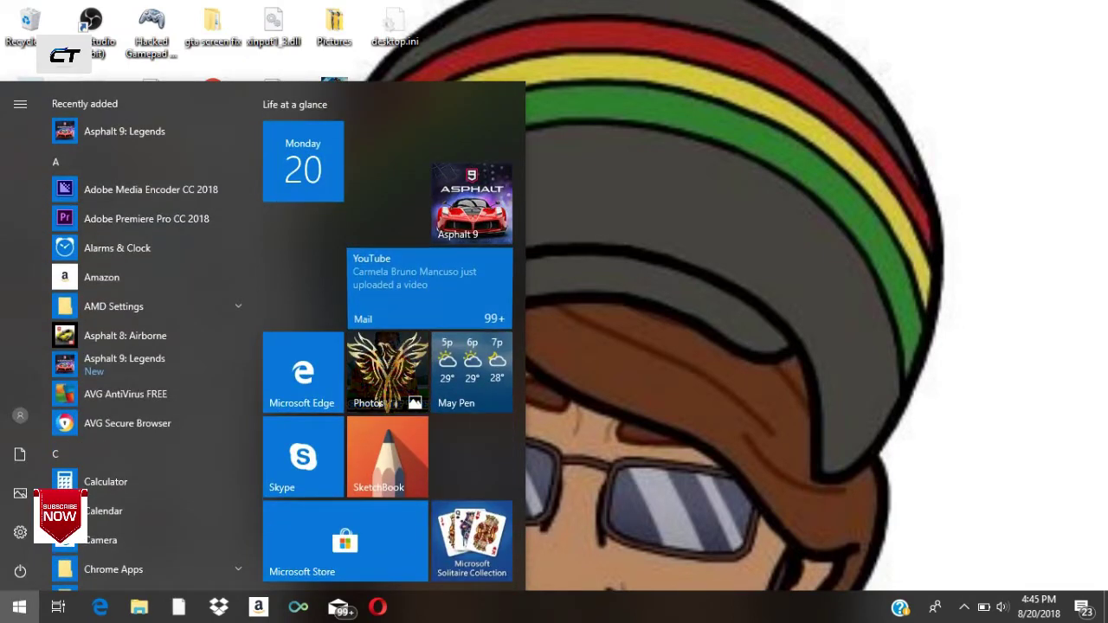
{"action": "type", "text": "pai"}
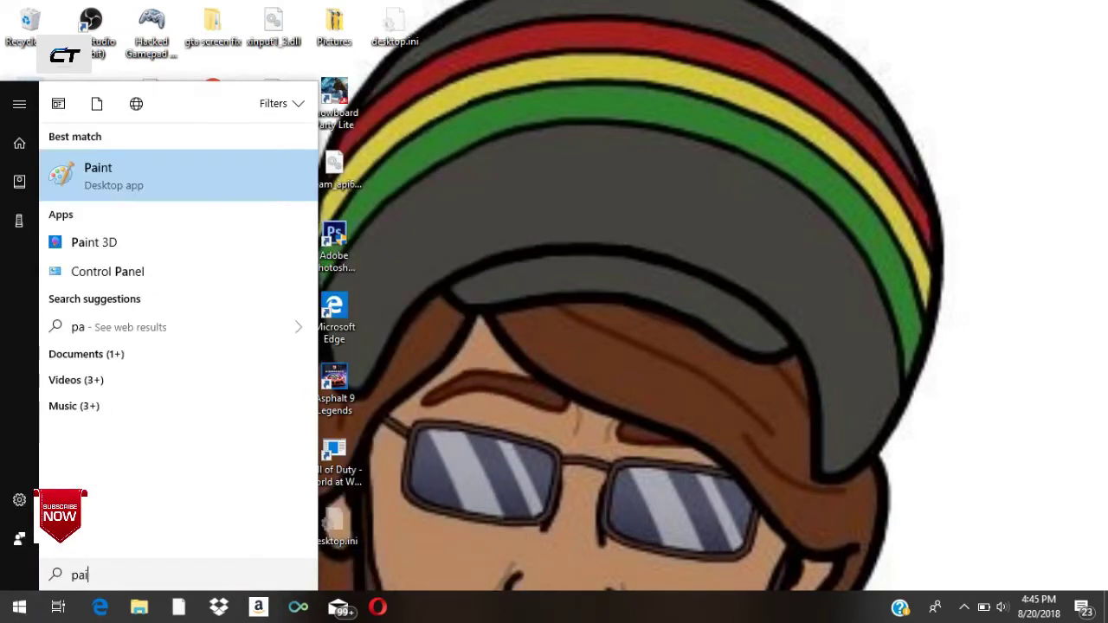
{"action": "type", "text": "nt"}
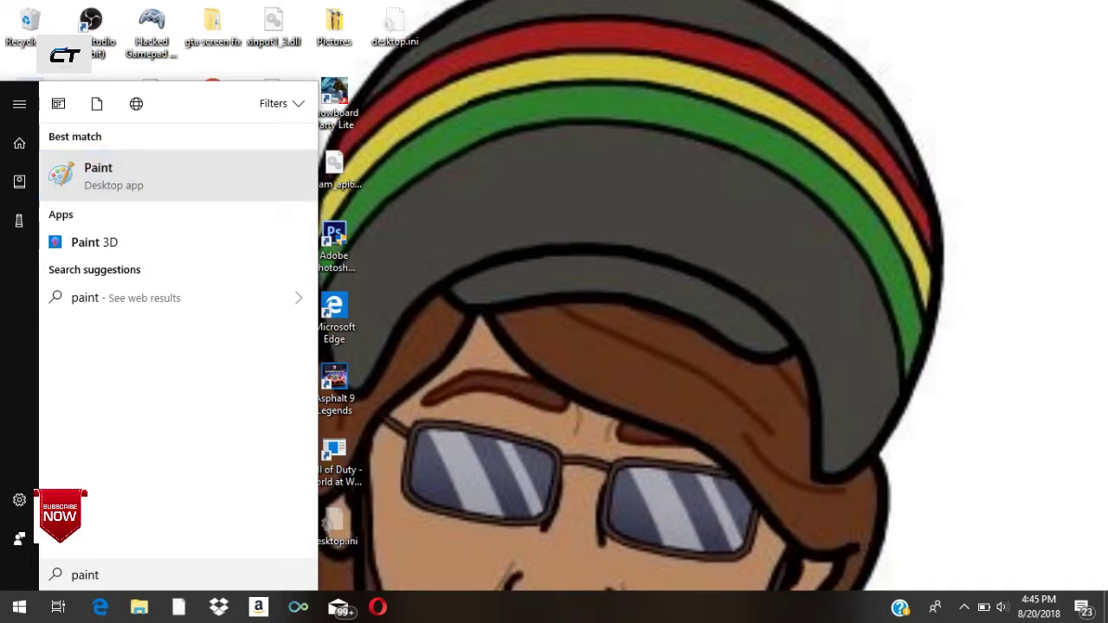
{"action": "key", "text": "Return"}
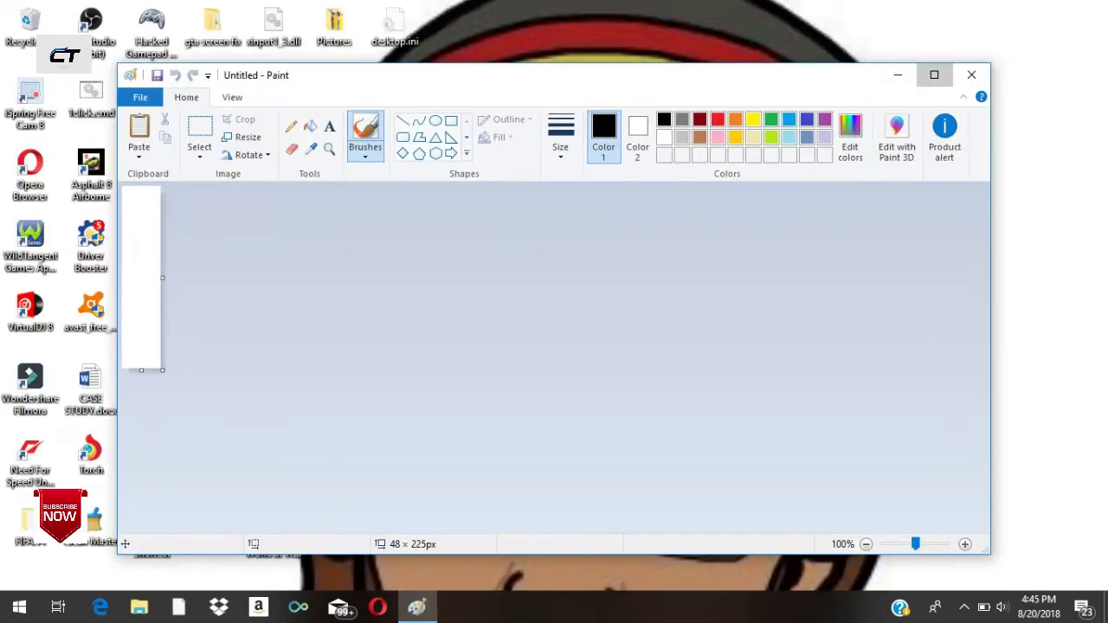
{"action": "left_click", "coordinate": [934, 75]}
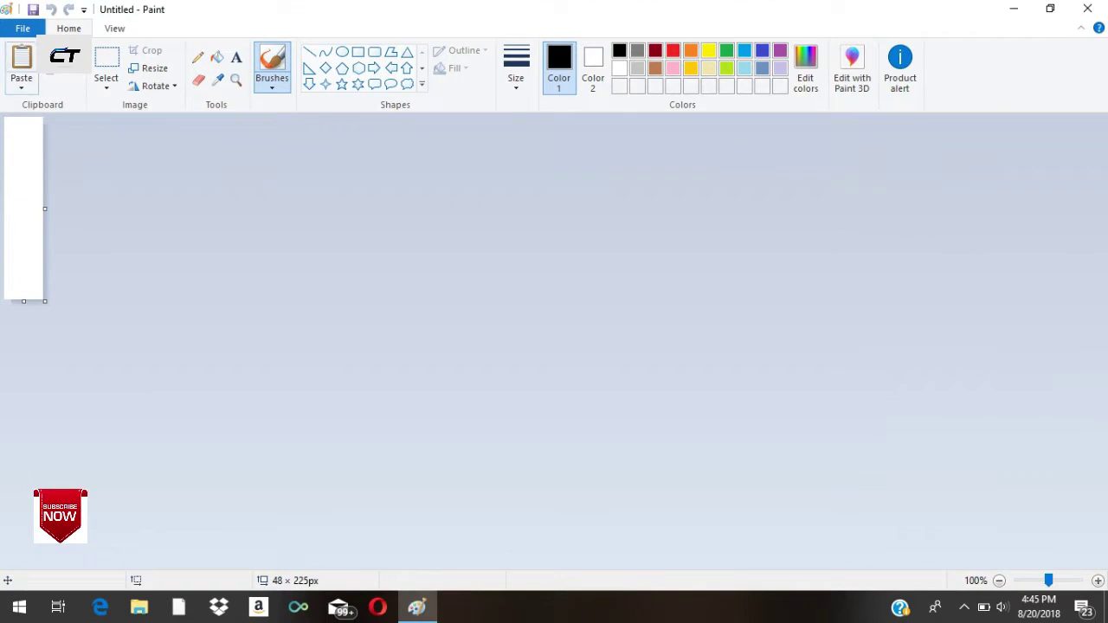
Step: Paste the captured desktop screenshot from the clipboard onto the blank canvas and check the whole image
{"action": "left_click", "coordinate": [21, 82]}
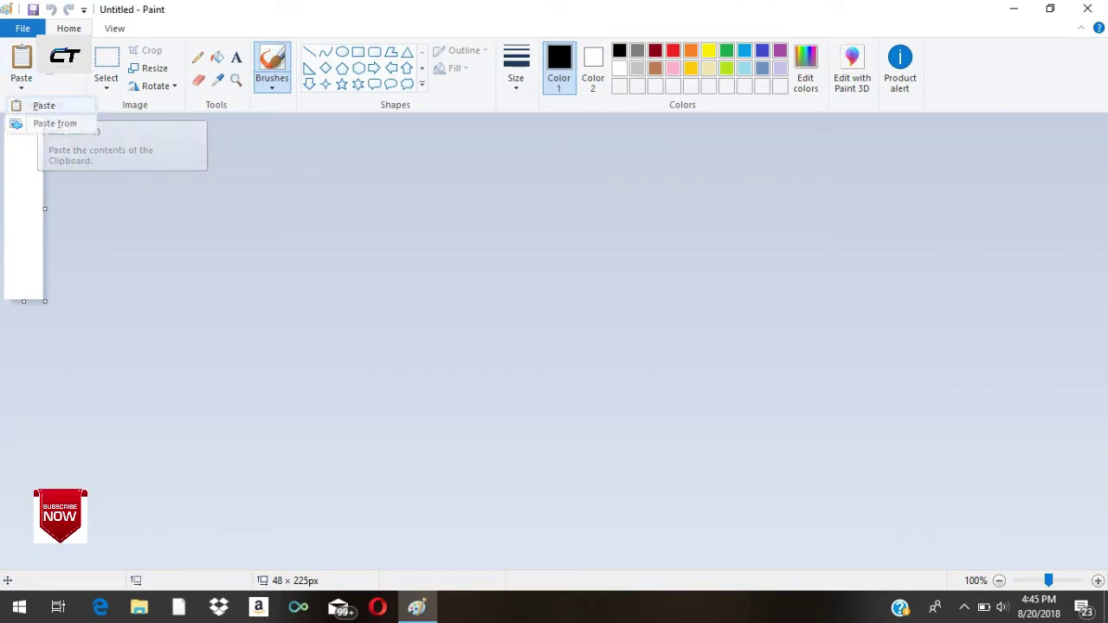
{"action": "left_click", "coordinate": [43, 105]}
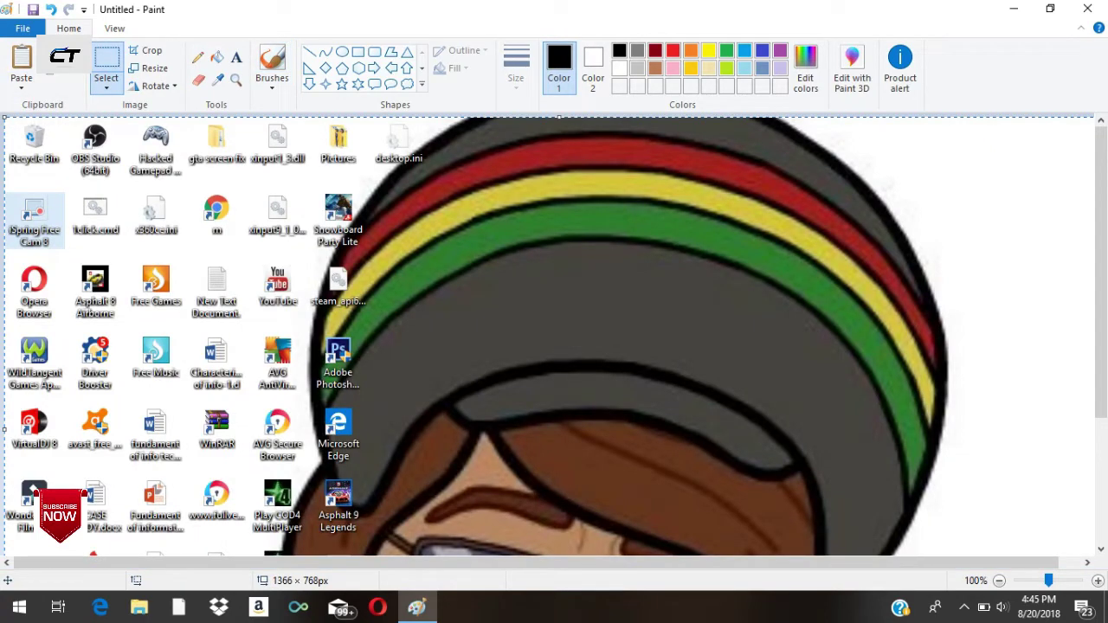
{"action": "mouse_move", "coordinate": [1100, 260]}
{"action": "left_mouse_down"}
{"action": "mouse_move", "coordinate": [1100, 334]}
{"action": "mouse_move", "coordinate": [1100, 268]}
{"action": "left_mouse_up"}
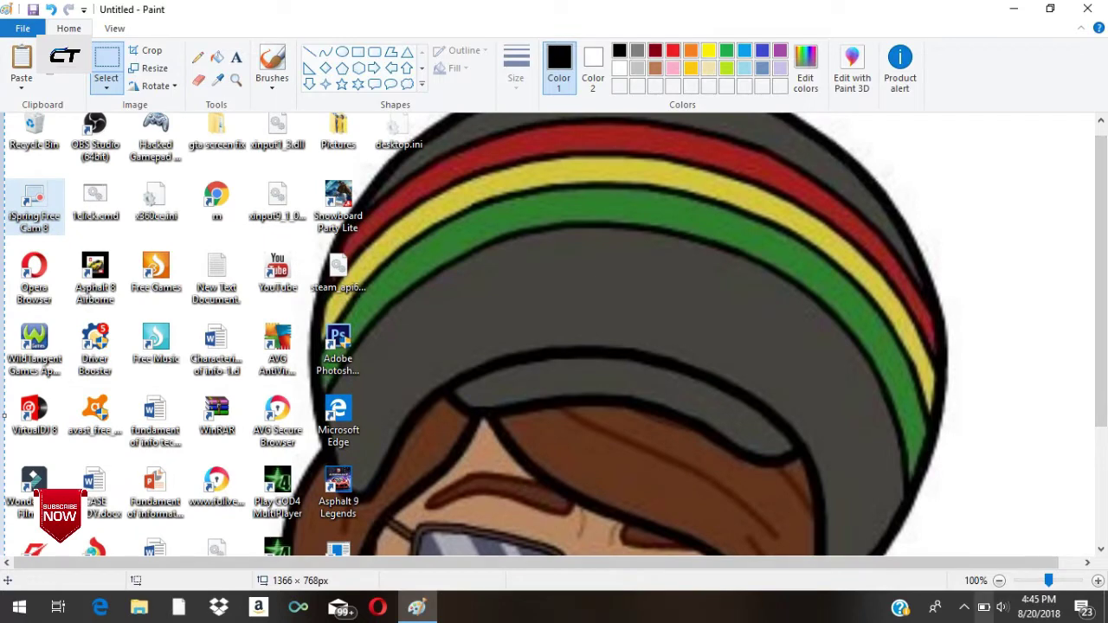
{"action": "left_click", "coordinate": [998, 580]}
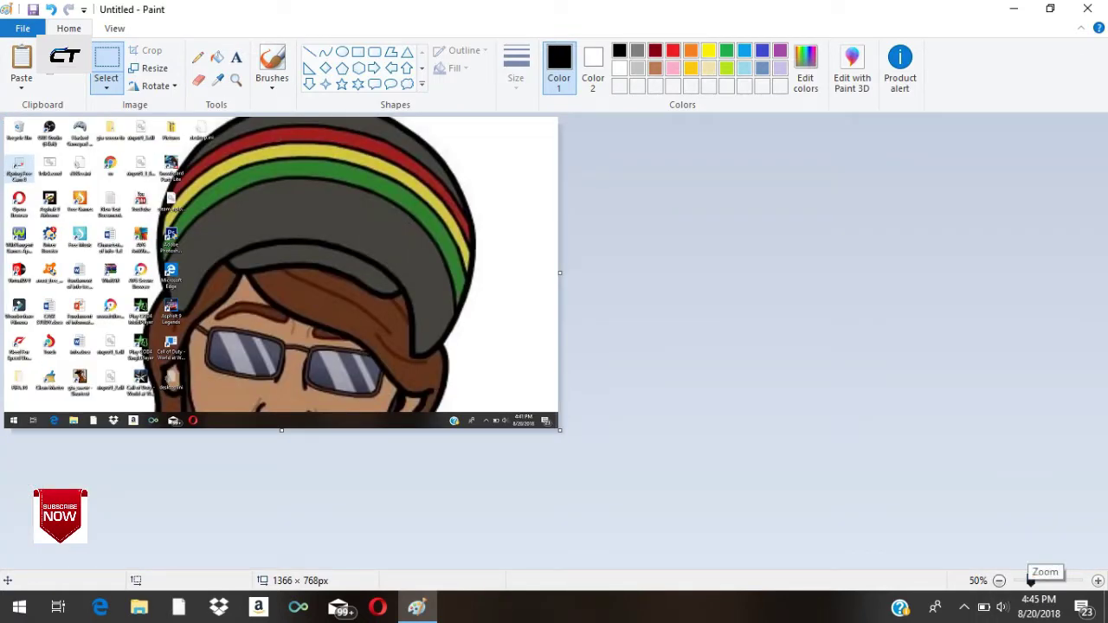
{"action": "left_click", "coordinate": [1097, 580]}
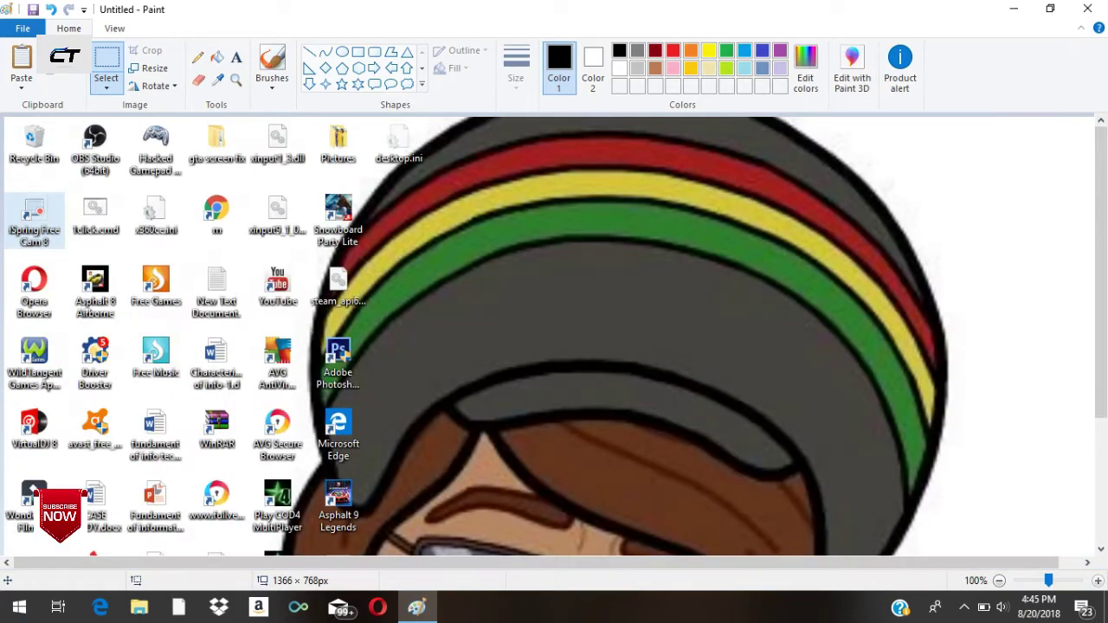
{"action": "mouse_move", "coordinate": [1101, 273]}
{"action": "left_mouse_down"}
{"action": "mouse_move", "coordinate": [1101, 398]}
{"action": "mouse_move", "coordinate": [1101, 272]}
{"action": "left_mouse_up"}
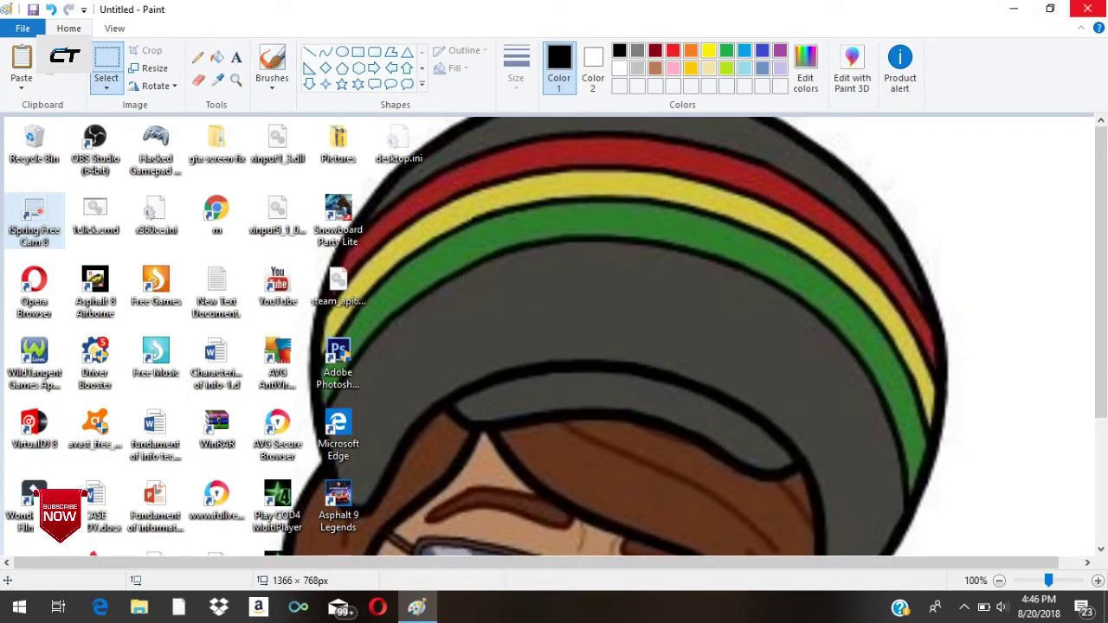
{"action": "left_click", "coordinate": [1088, 9]}
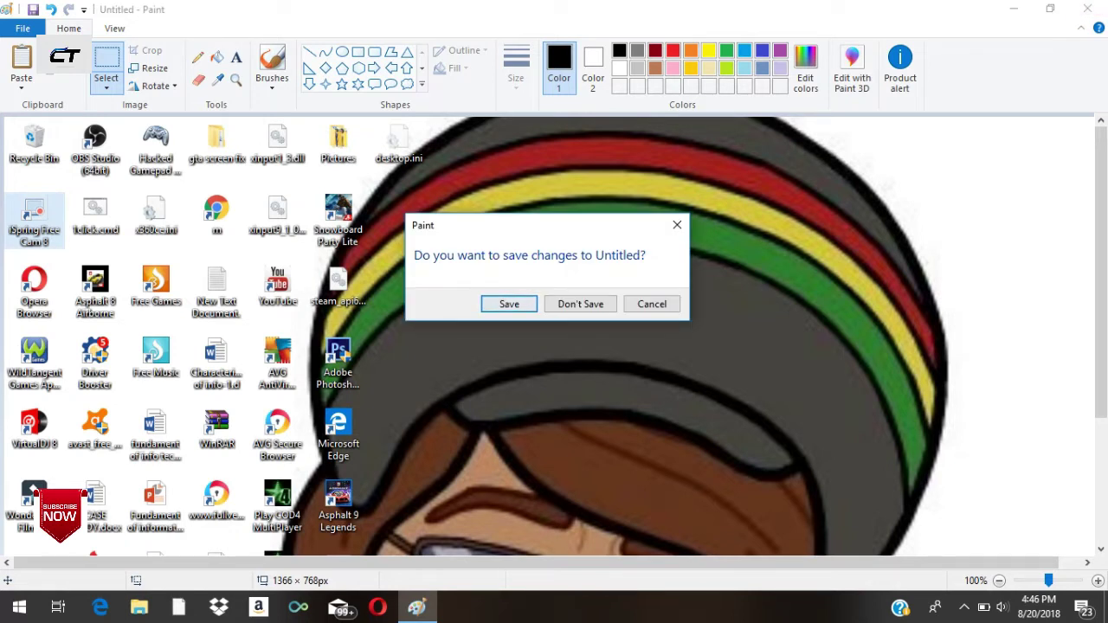
{"action": "key", "text": "Escape"}
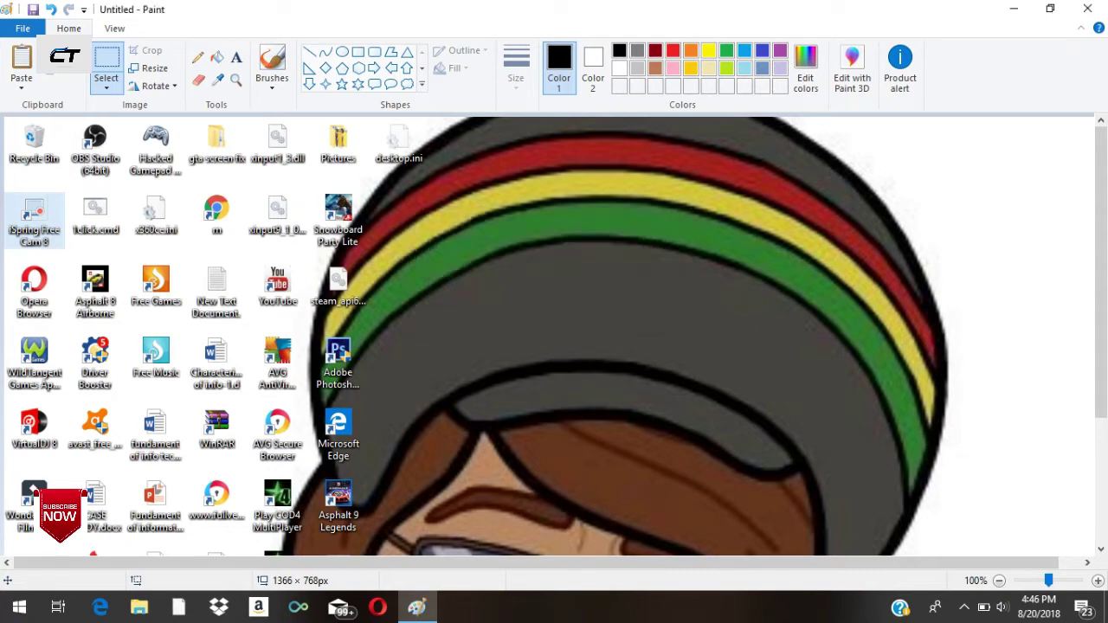
Step: Save the pasted image as a PNG named "screenshot" in the Camera Roll folder and close Paint
{"action": "key", "text": "ctrl+s"}
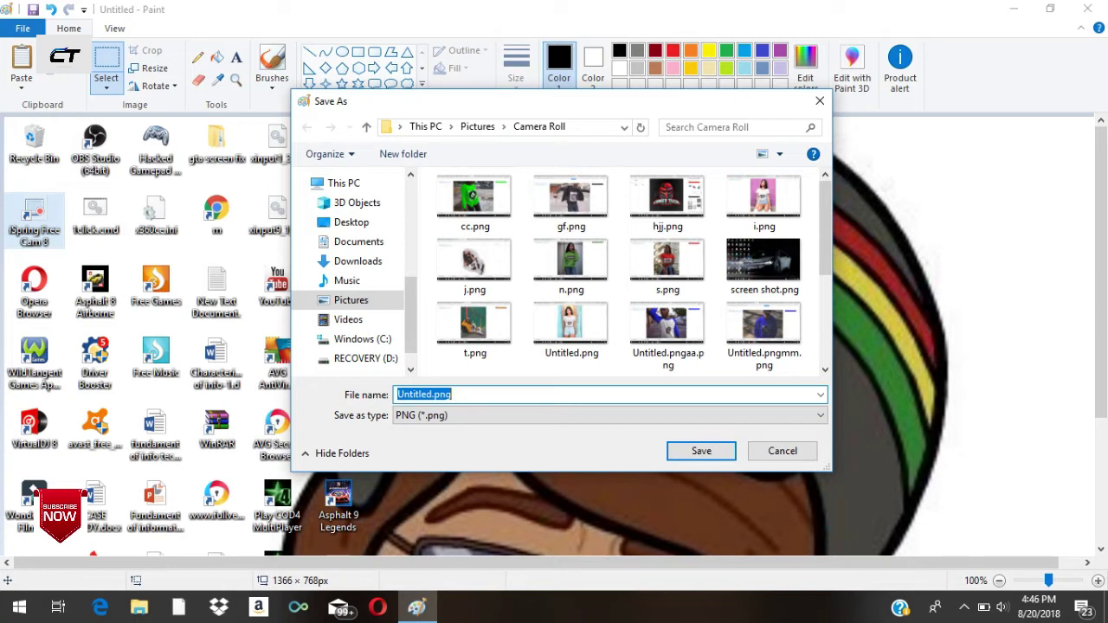
{"action": "key", "text": "End"}
{"action": "key", "text": "BackSpace"}
{"action": "key", "text": "BackSpace"}
{"action": "key", "text": "BackSpace"}
{"action": "key", "text": "BackSpace"}
{"action": "key", "text": "BackSpace"}
{"action": "key", "text": "BackSpace"}
{"action": "key", "text": "BackSpace"}
{"action": "key", "text": "BackSpace"}
{"action": "key", "text": "BackSpace"}
{"action": "key", "text": "BackSpace"}
{"action": "key", "text": "BackSpace"}
{"action": "key", "text": "BackSpace"}
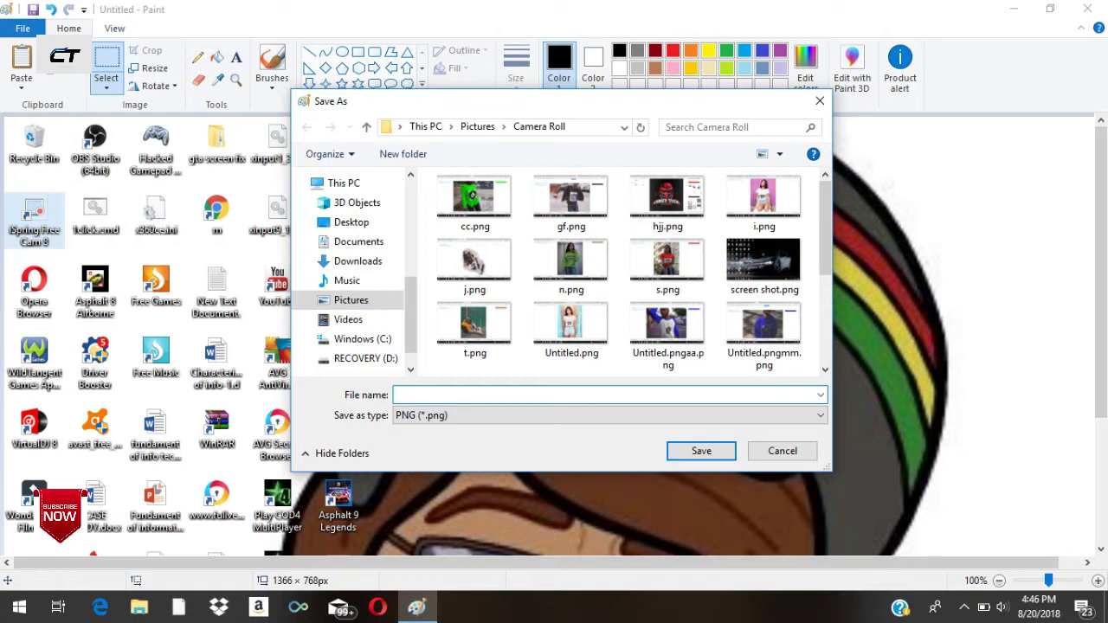
{"action": "type", "text": "s"}
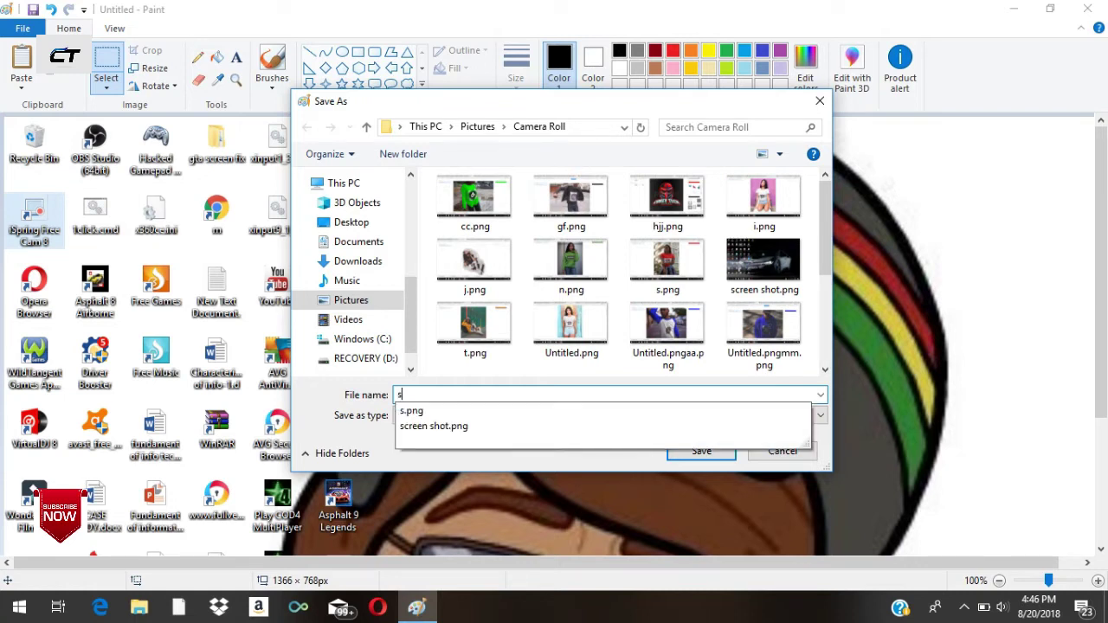
{"action": "type", "text": "creen"}
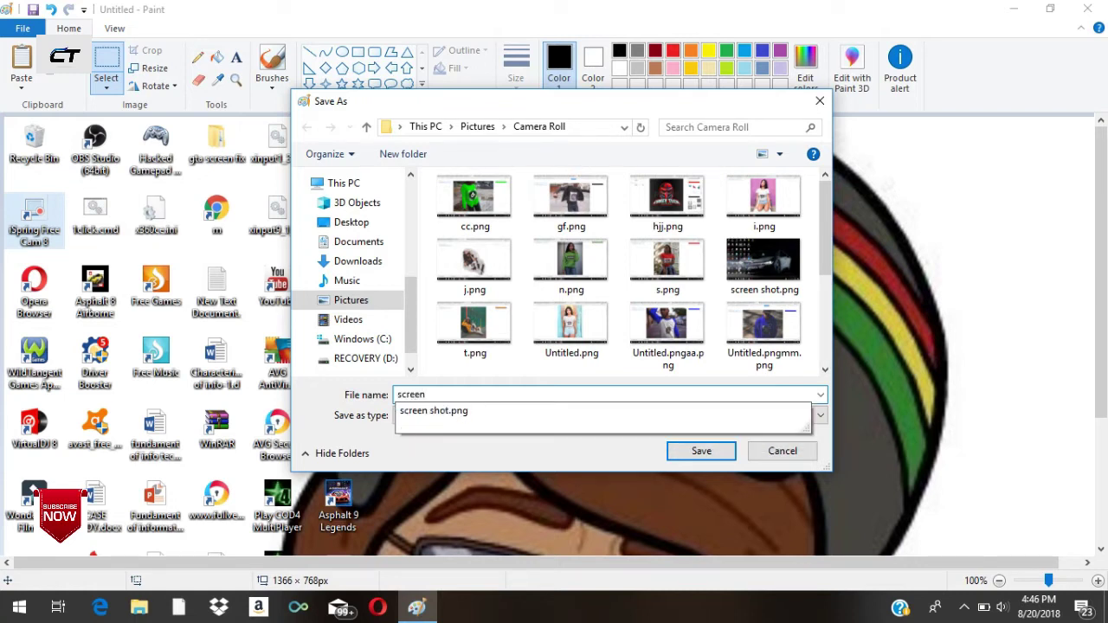
{"action": "type", "text": "shot"}
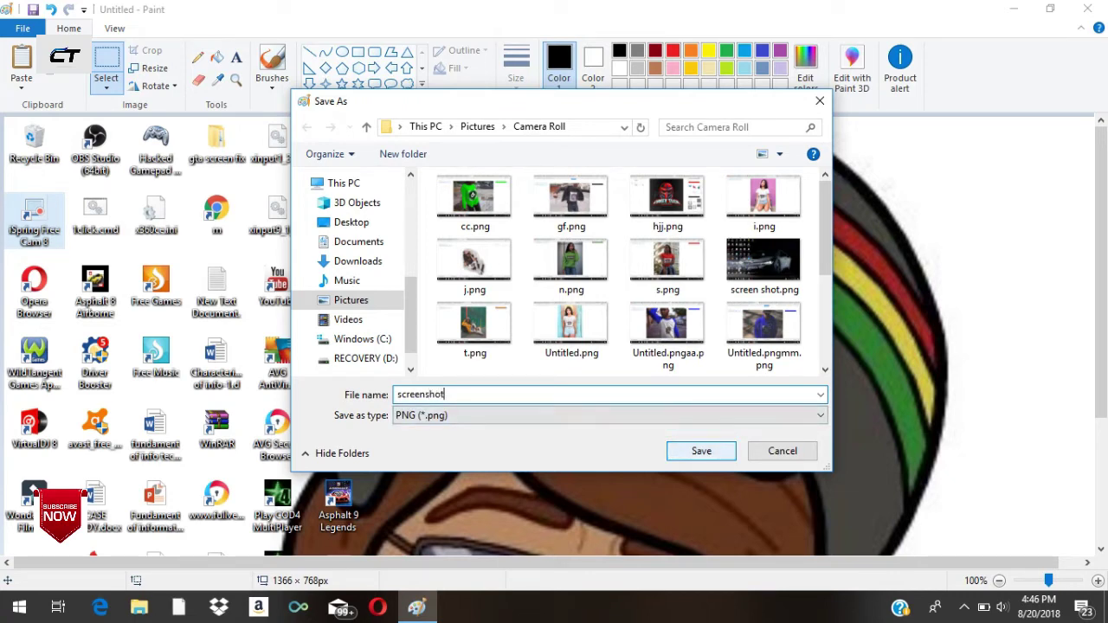
{"action": "key", "text": "Return"}
{"action": "key", "text": "alt+F4"}
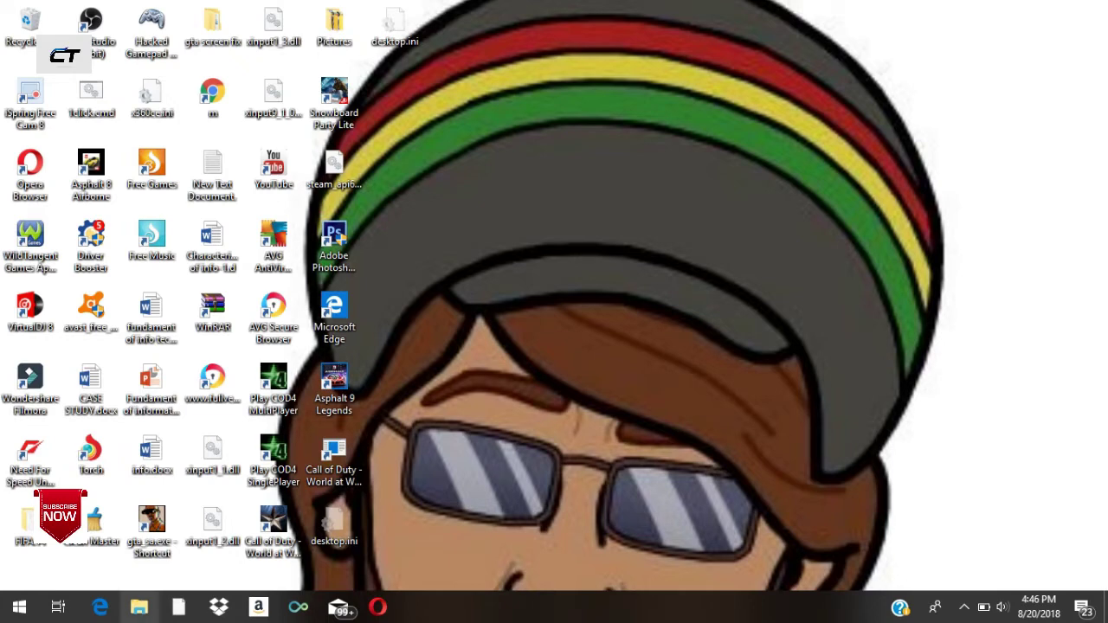
Step: Switch to File Explorer, view screenshot.png from the recent files, and close both the image and the file window
{"action": "left_click", "coordinate": [139, 607]}
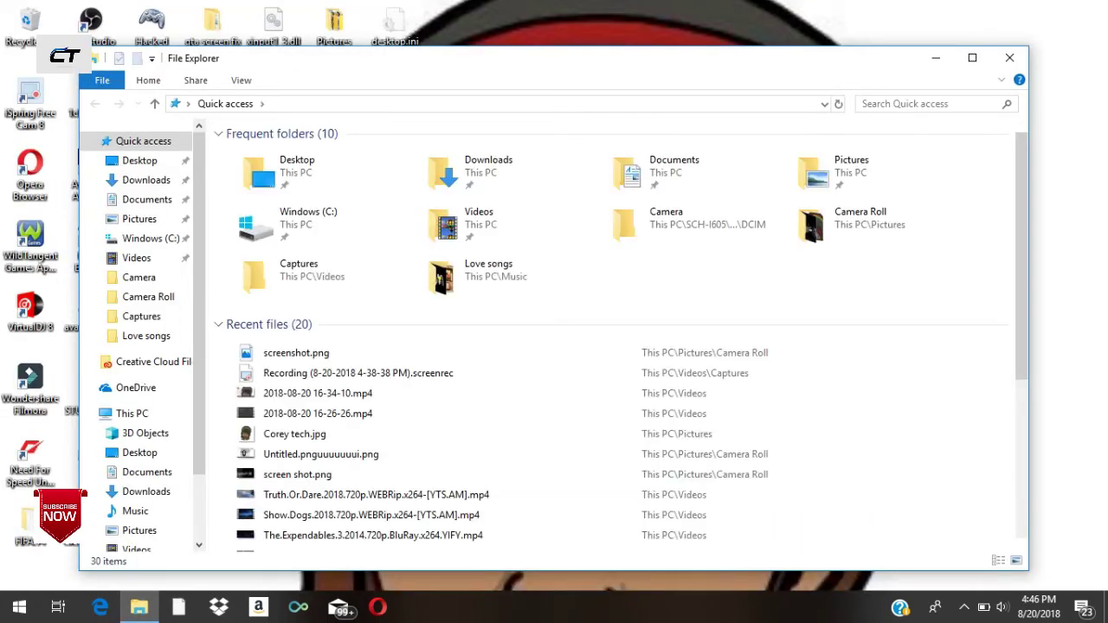
{"action": "left_click", "coordinate": [972, 57]}
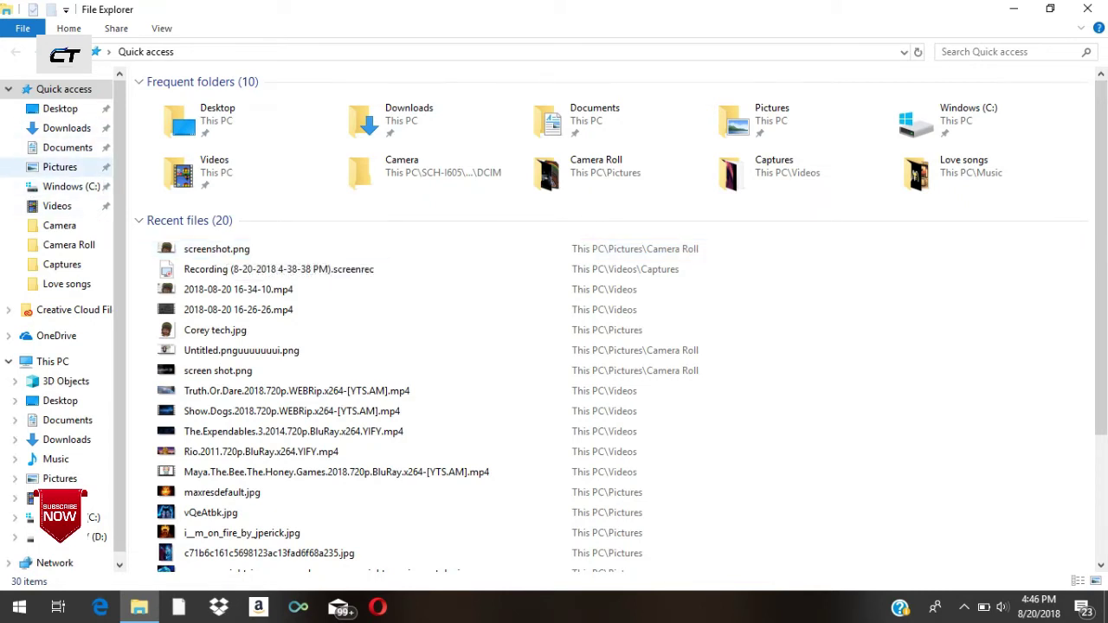
{"action": "double_click", "coordinate": [216, 249]}
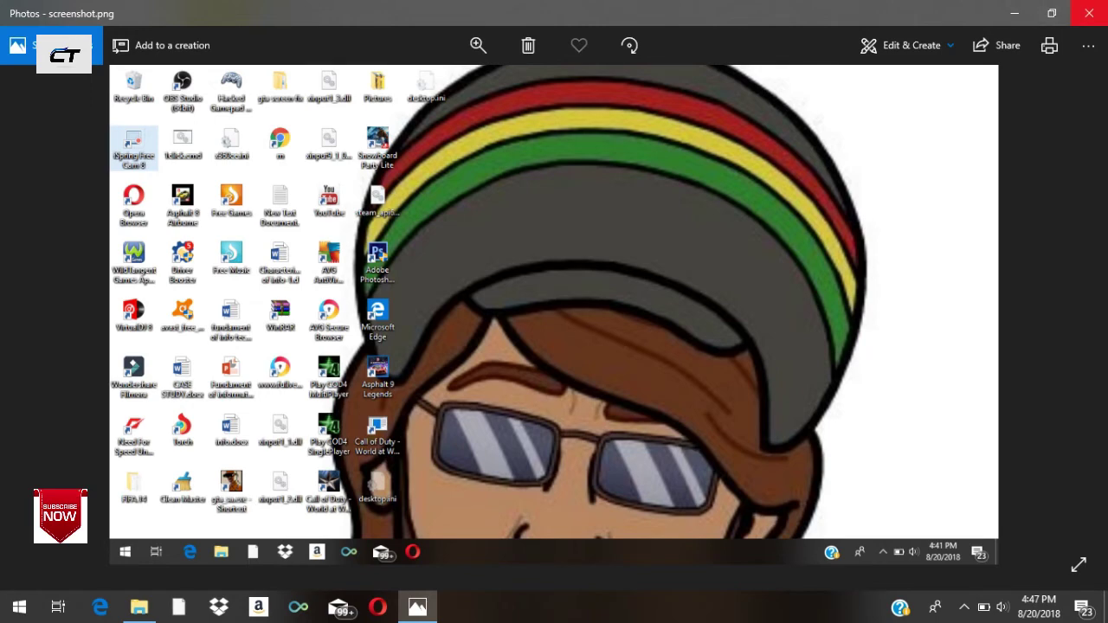
{"action": "left_click", "coordinate": [1089, 13]}
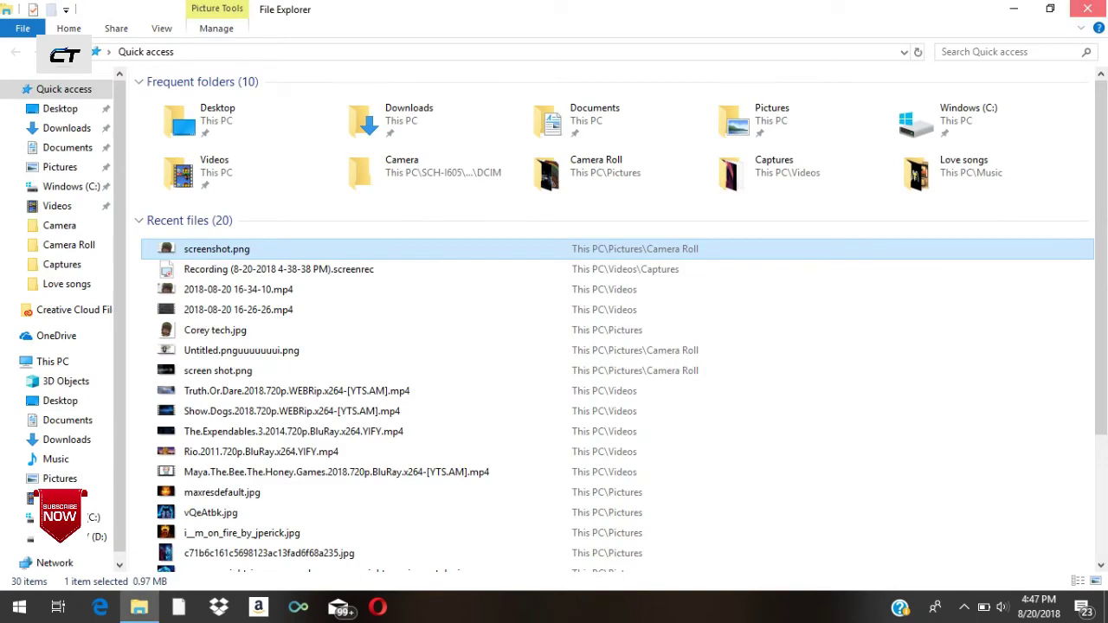
{"action": "left_click", "coordinate": [1087, 8]}
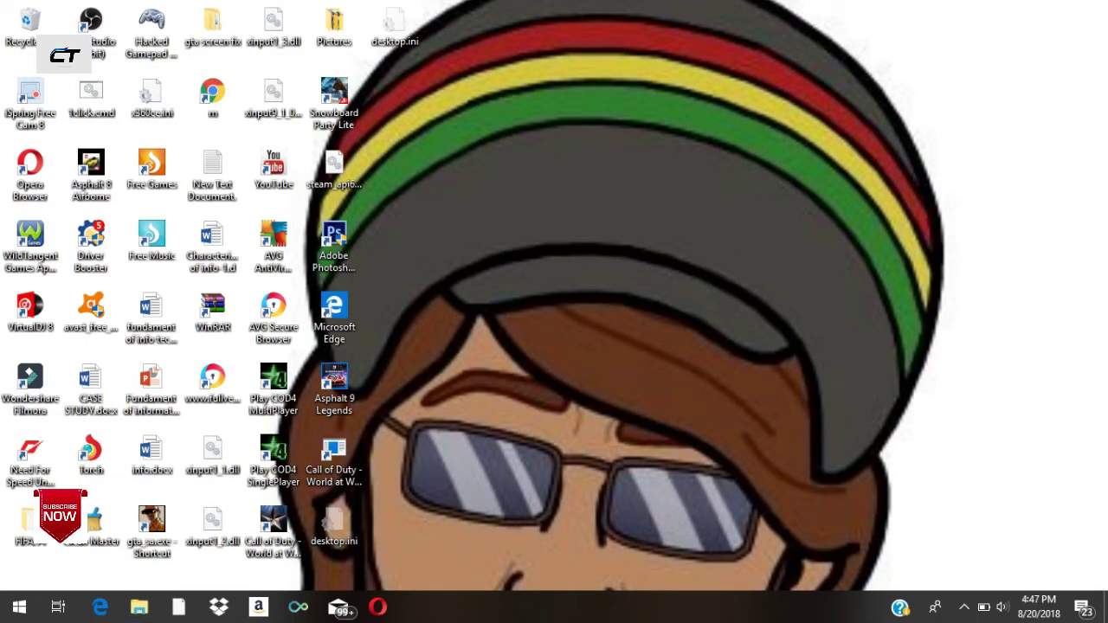